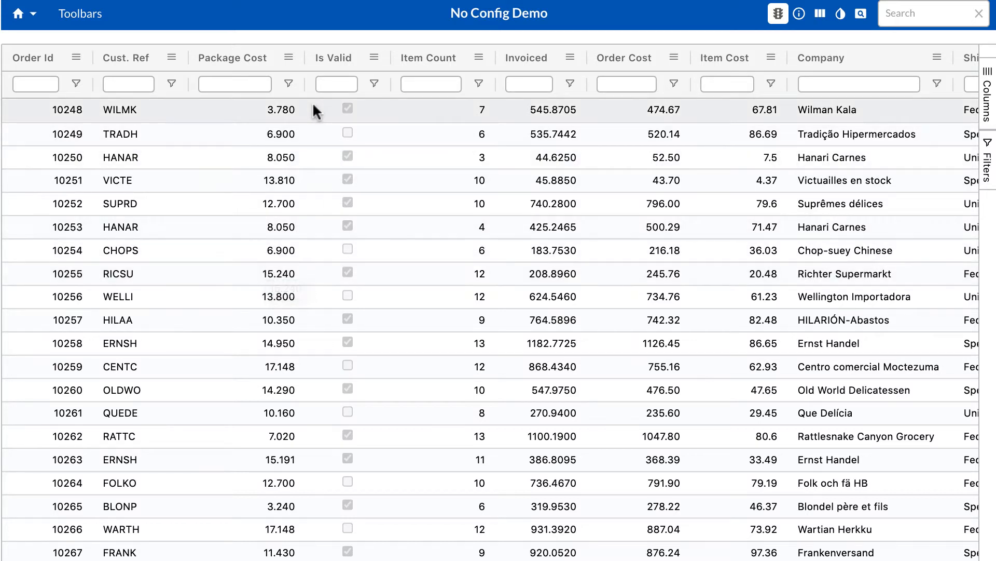
- Create a Percent Bar for the Package Cost column, keeping the default dark green range, grey back color and tooltip
click(289, 58)
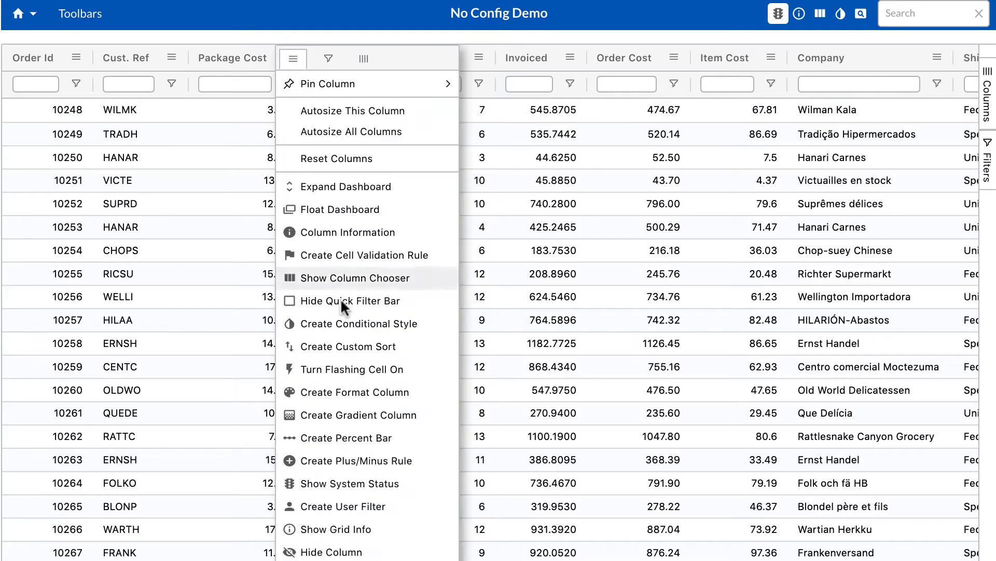
click(321, 438)
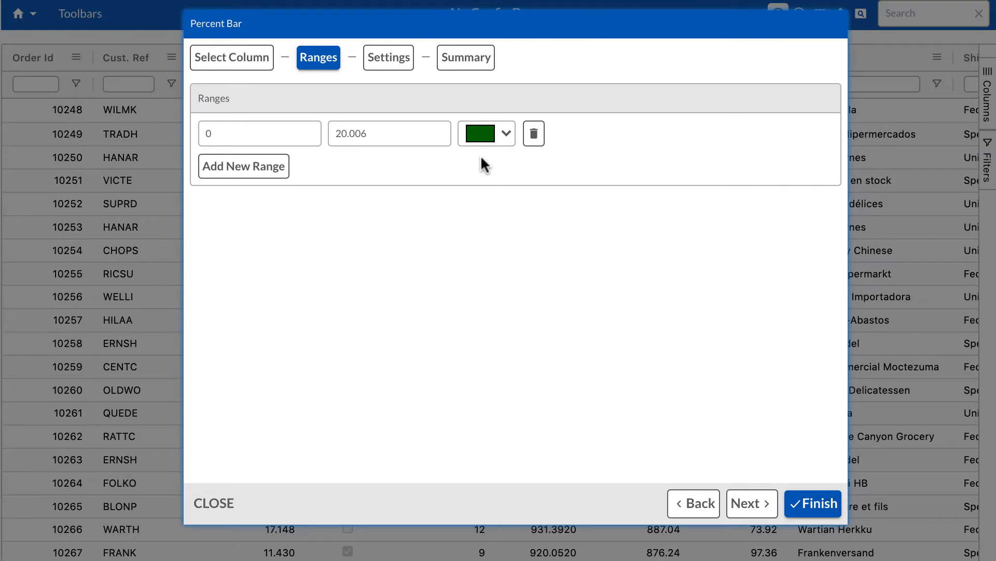
click(747, 506)
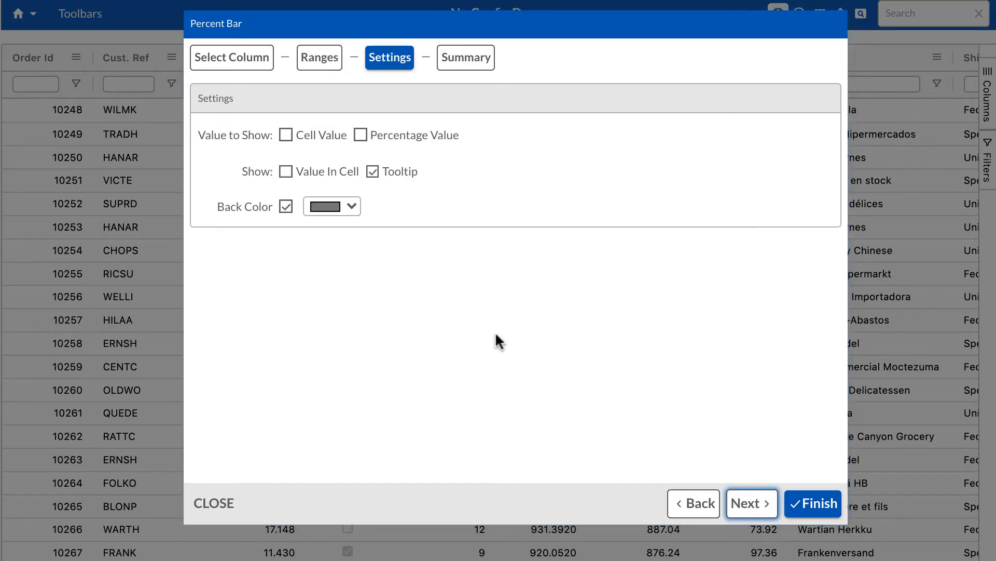
click(761, 503)
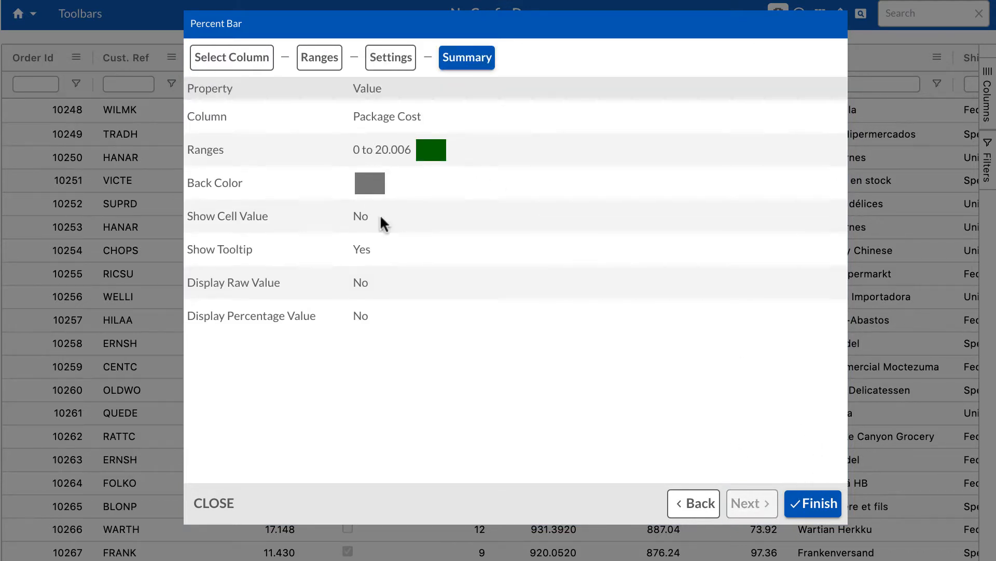
click(806, 506)
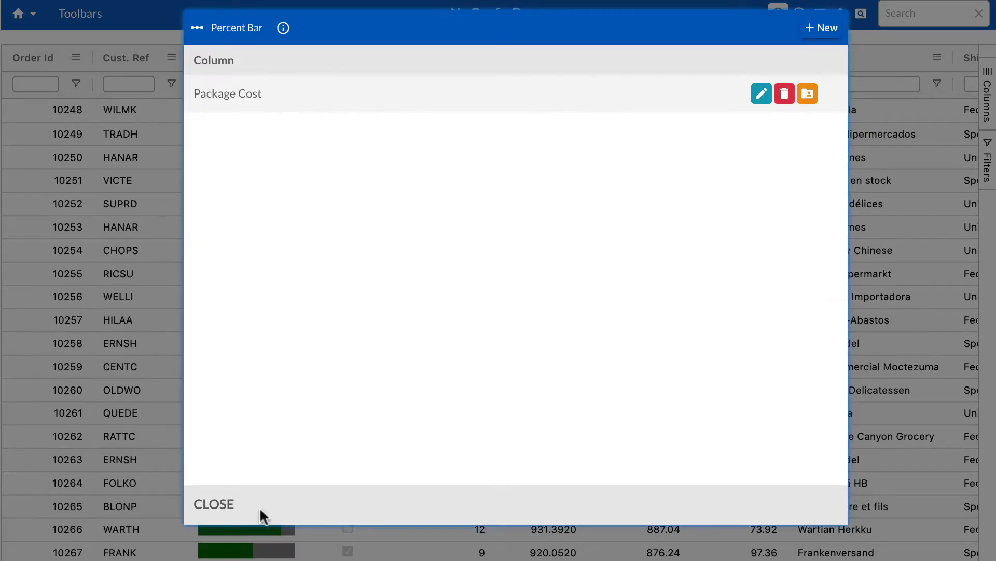
click(216, 505)
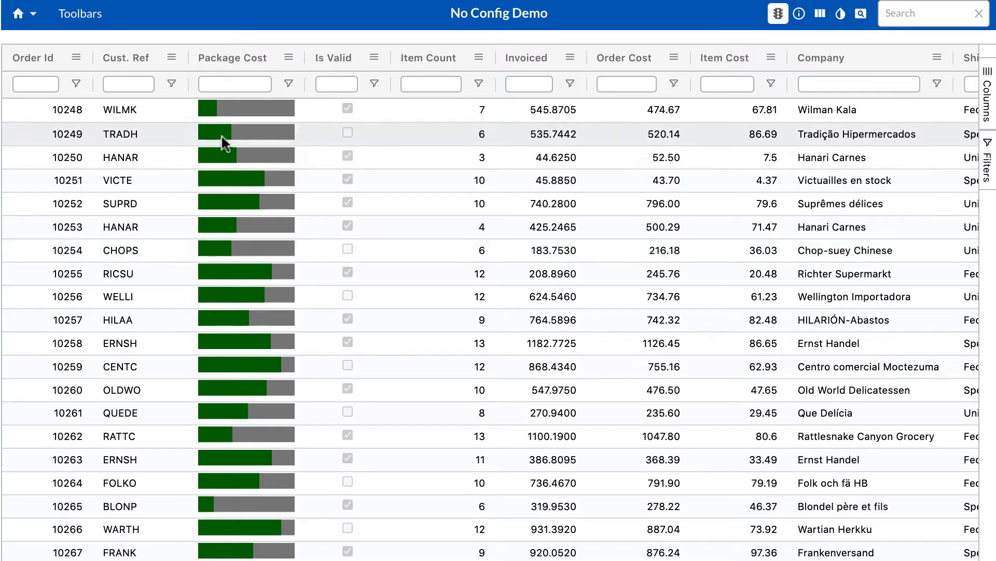
scroll(241, 211, down, 10)
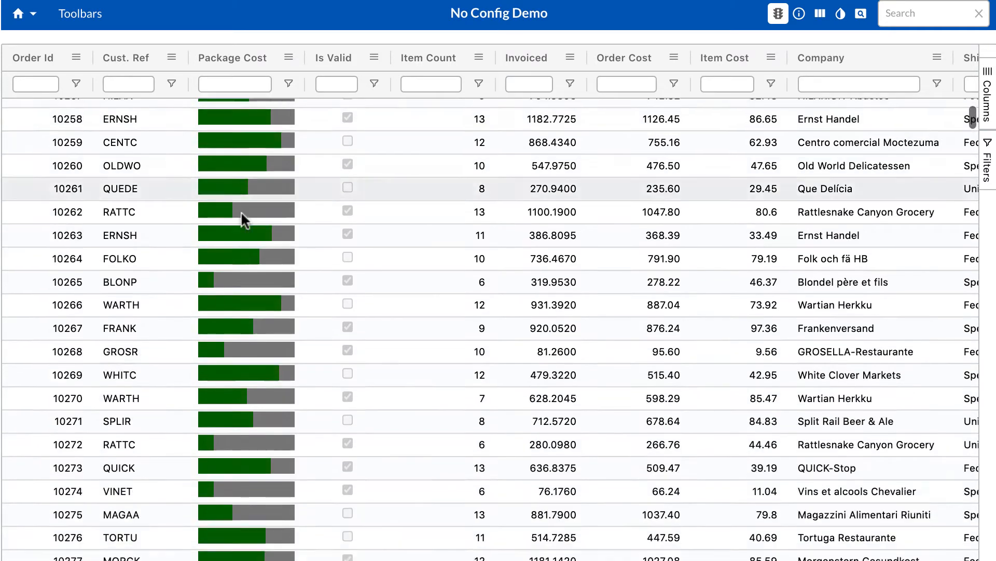
scroll(241, 210, down, 5)
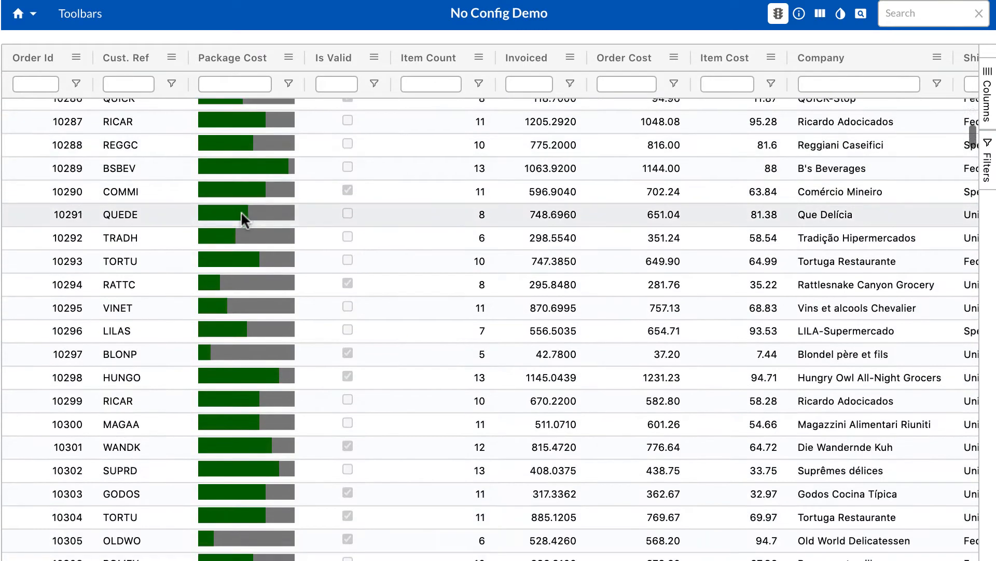
scroll(241, 211, up, 15)
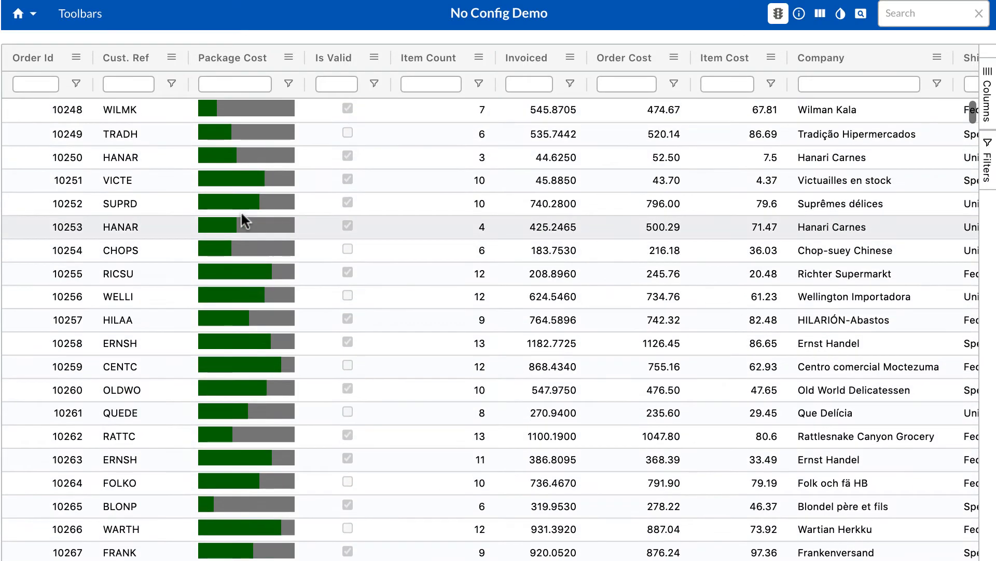
mouse_move(241, 214)
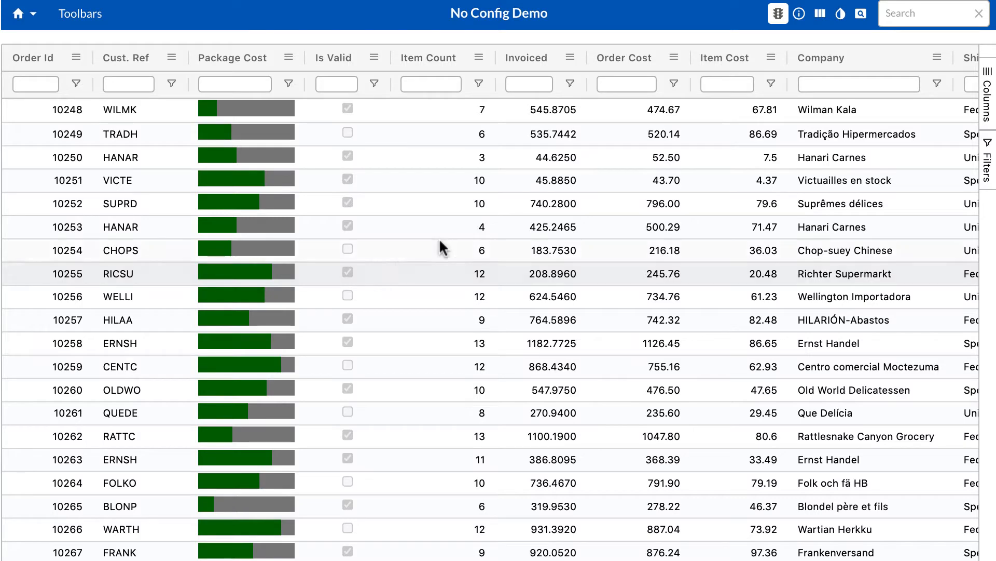
- Start a Percent Bar for the Item Count column and make its first range 0 to 5 in red
click(480, 60)
click(517, 437)
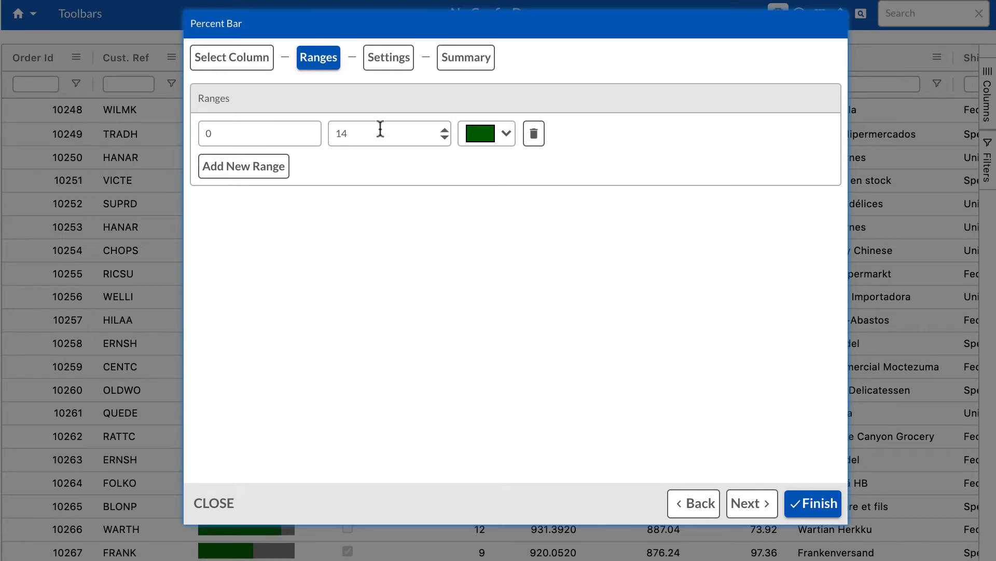
drag(361, 130, 329, 130)
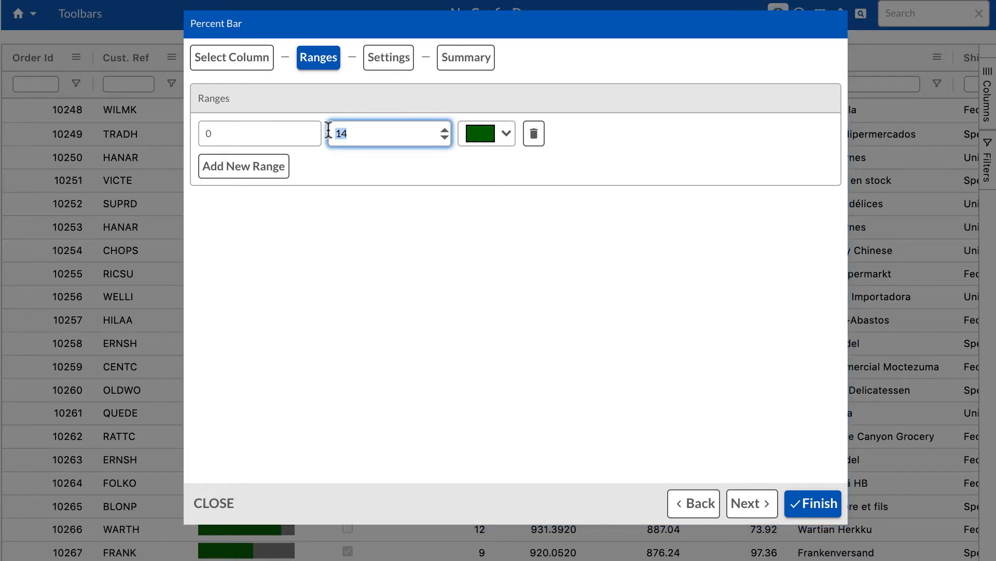
text(5)
click(503, 136)
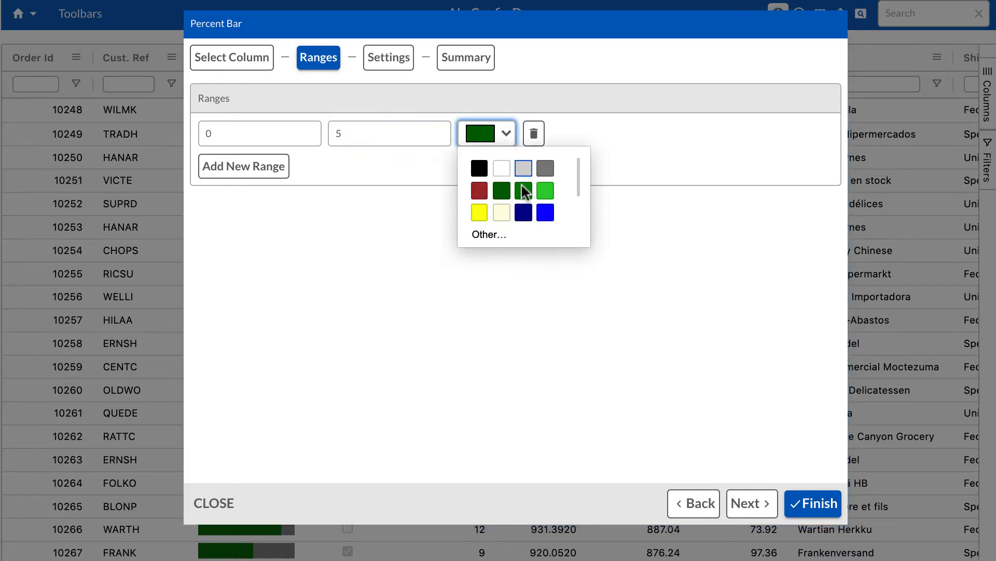
scroll(545, 202, down, 2)
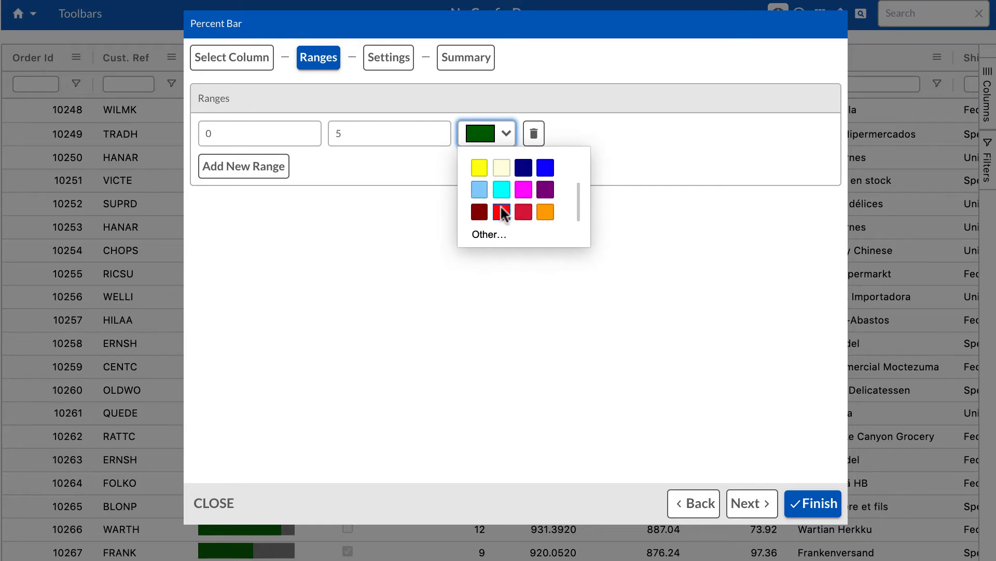
click(501, 212)
- Add a second Item Count range from 5 to 10 and color it orange
click(260, 172)
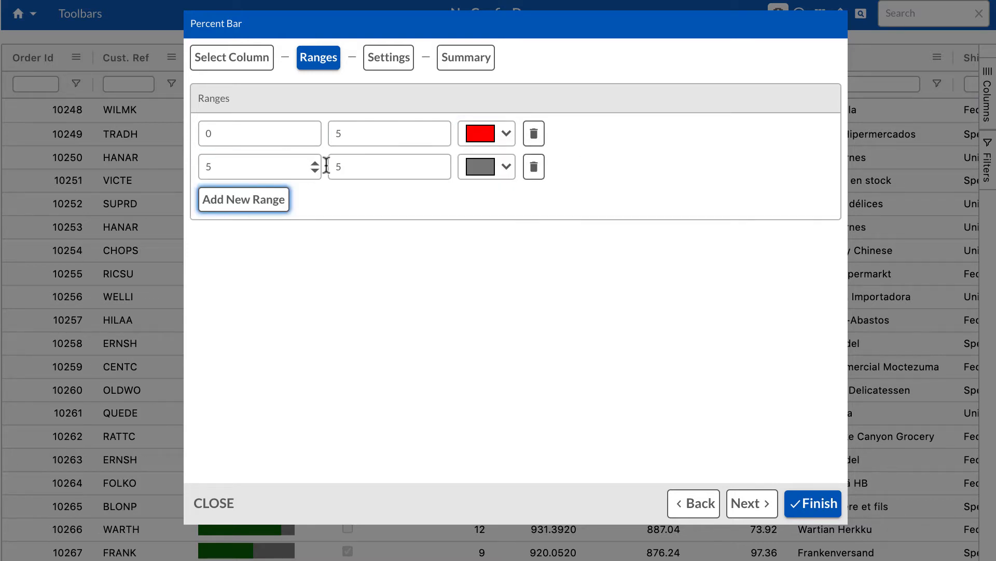
double_click(351, 166)
text(10)
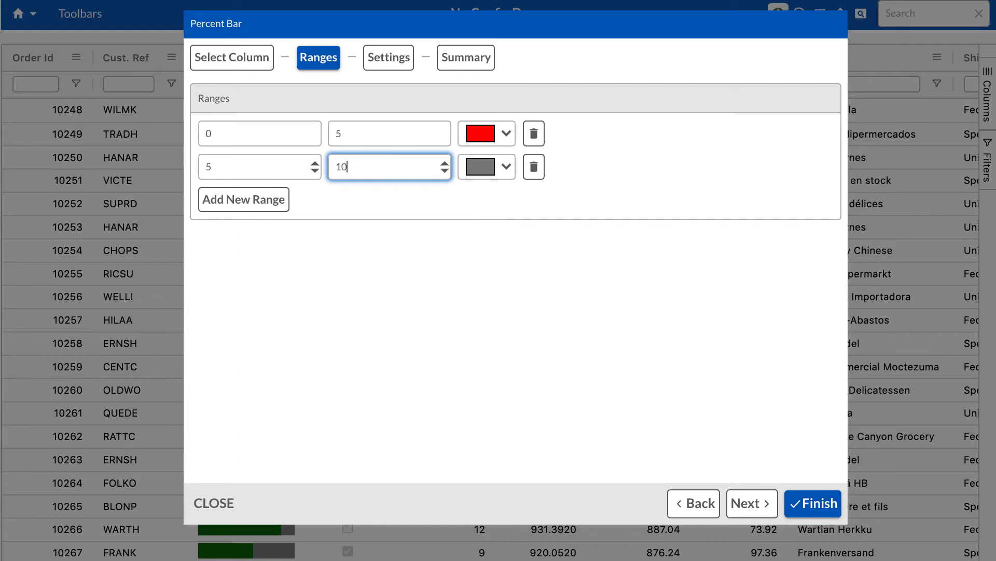
click(505, 166)
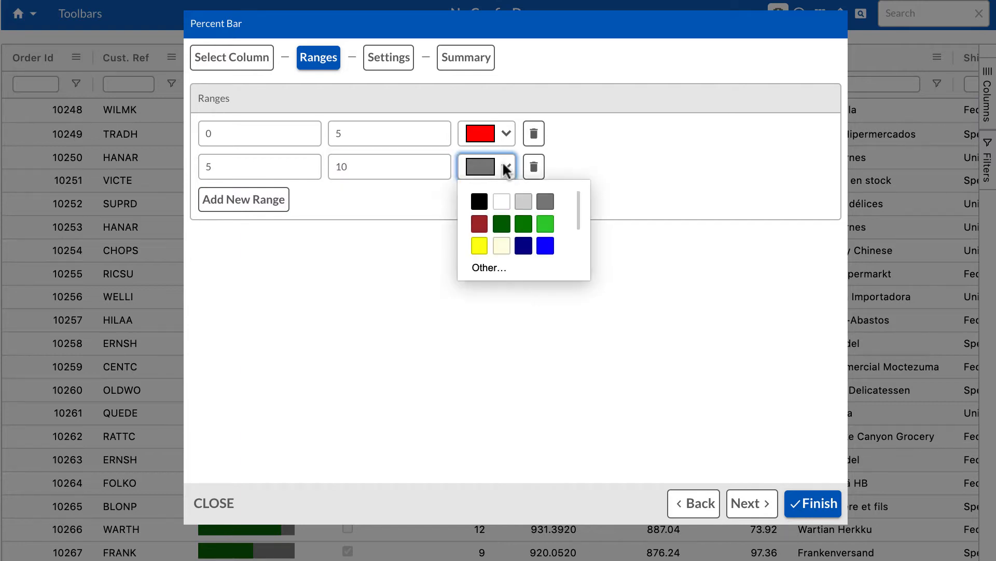
scroll(543, 240, down, 2)
click(544, 247)
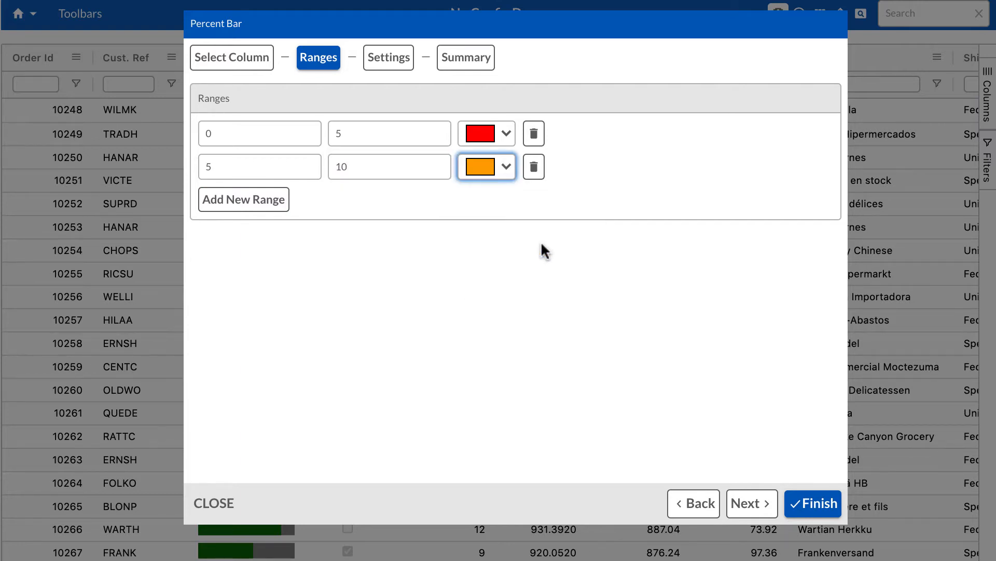
- Add a third Item Count range from 10 to 15 and color it green
click(254, 205)
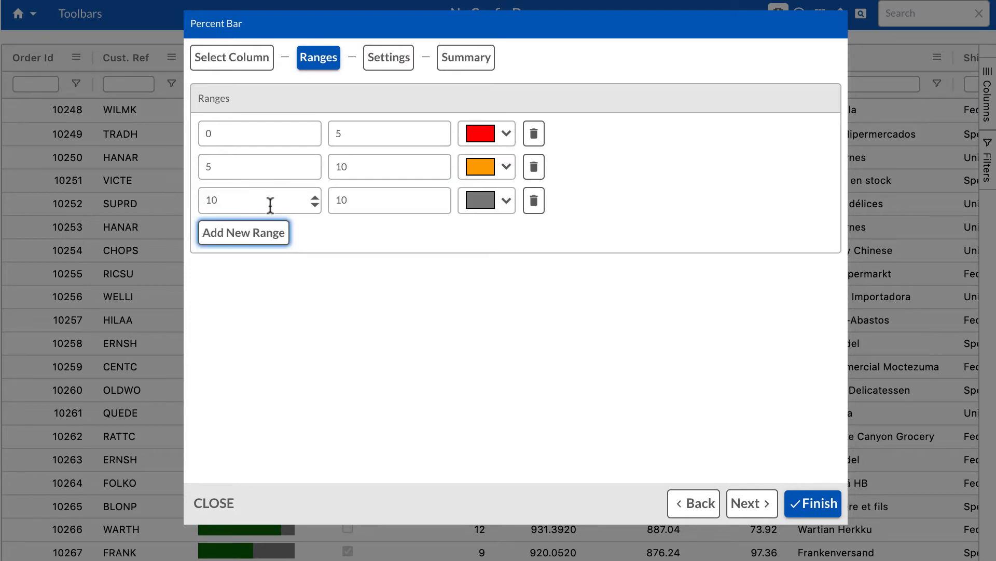
click(357, 202)
text(15)
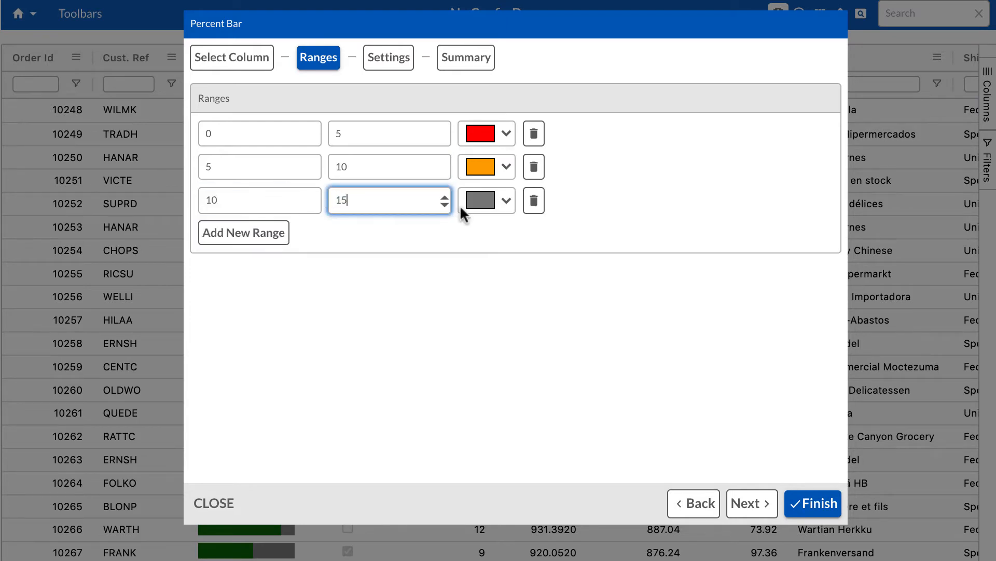
click(497, 202)
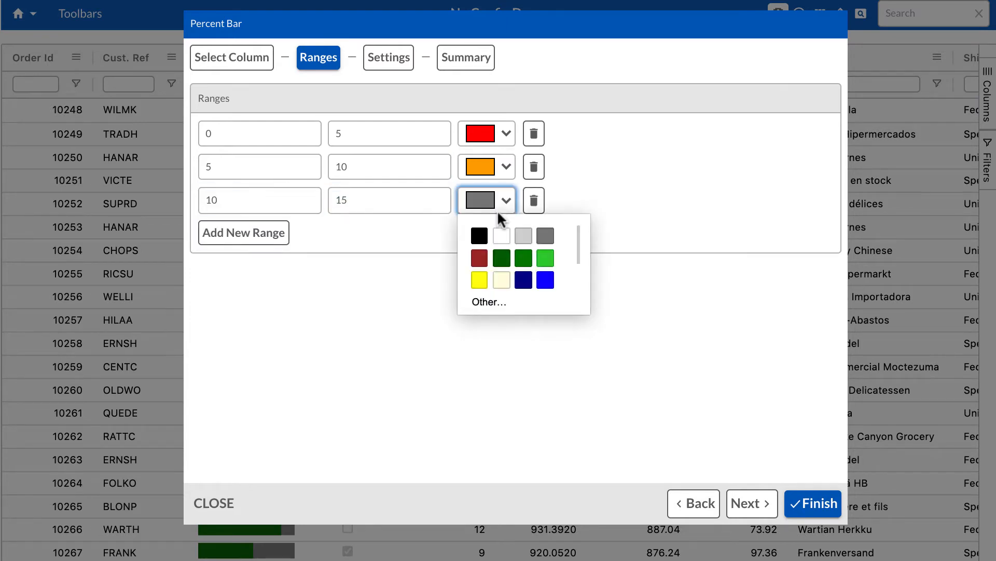
click(525, 258)
- Turn off the back color for the Item Count Percent Bar and finish creating it
click(748, 503)
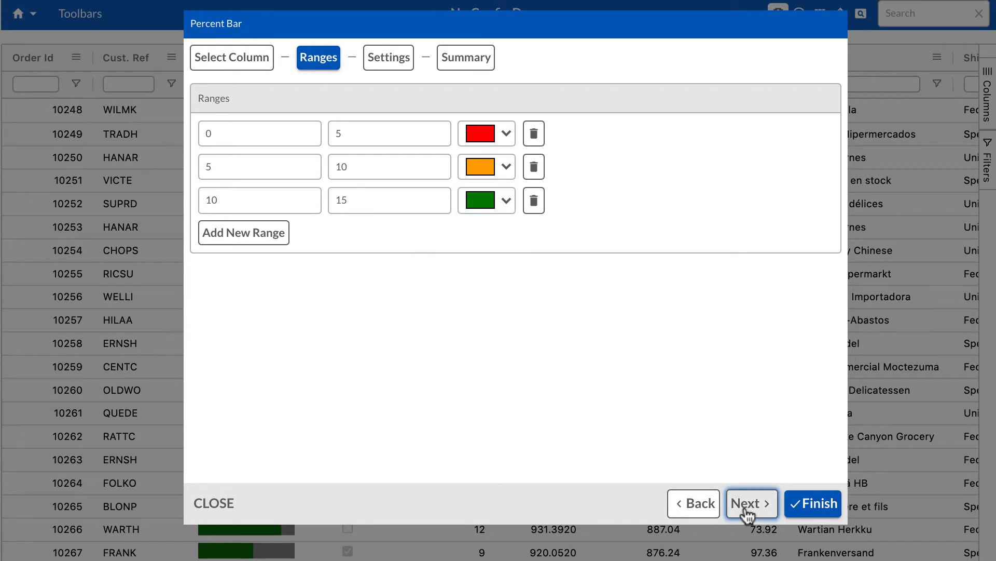
click(284, 209)
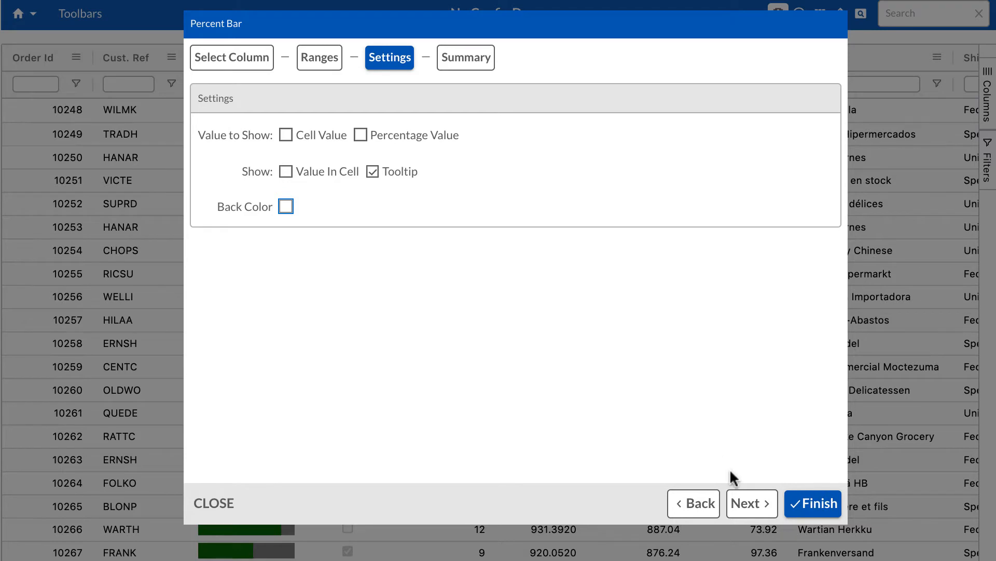
click(751, 503)
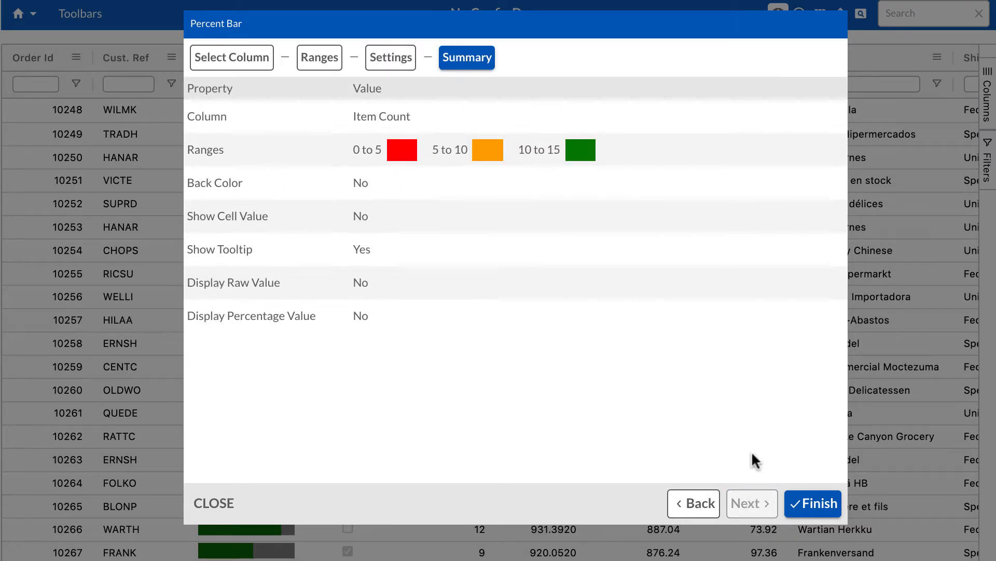
click(813, 503)
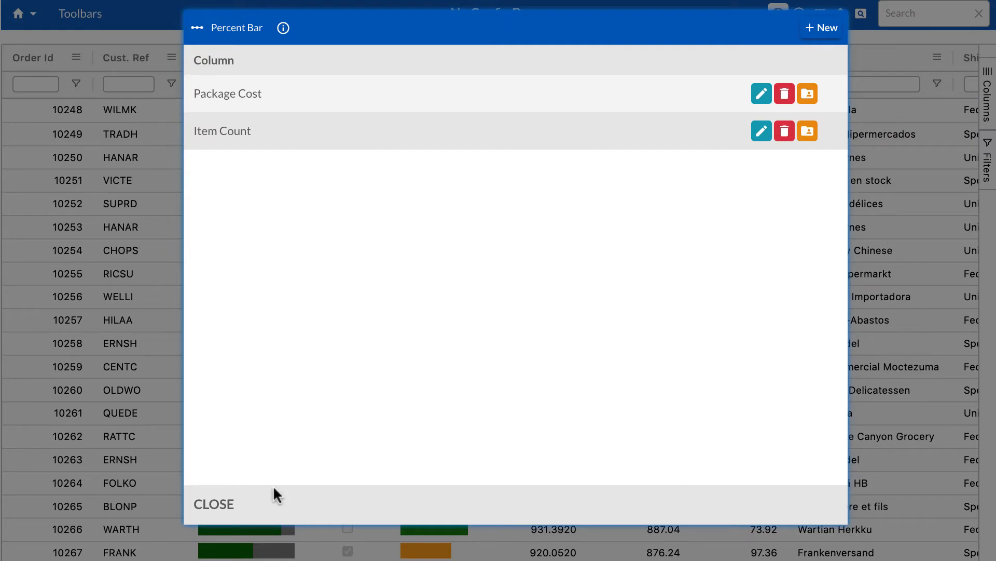
click(217, 503)
scroll(451, 292, down, 7)
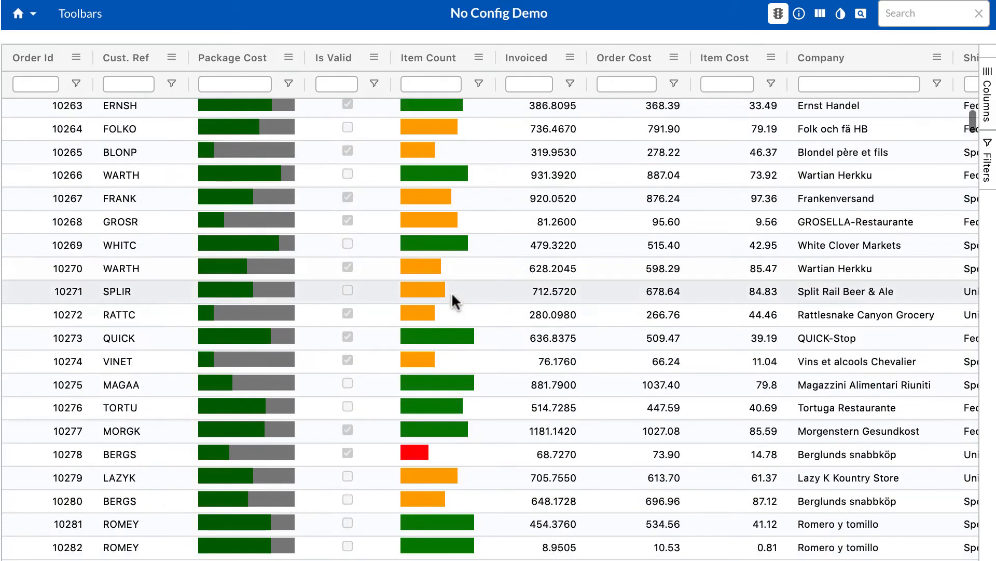
scroll(452, 292, down, 10)
scroll(451, 292, up, 15)
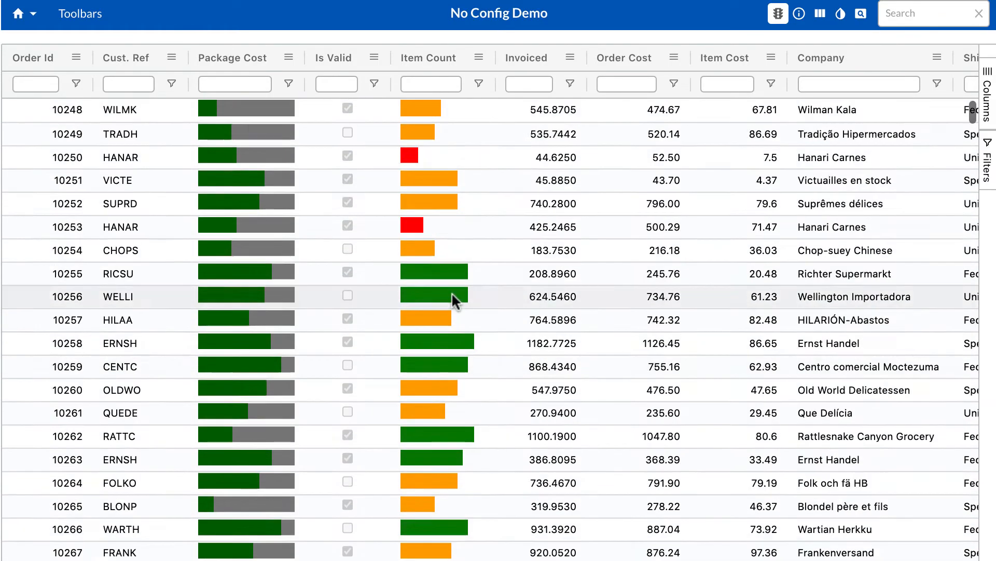
- Set Item Count to 3 in the first Suprêmes délices row and to 14 in the first Chop-suey Chinese row
double_click(450, 199)
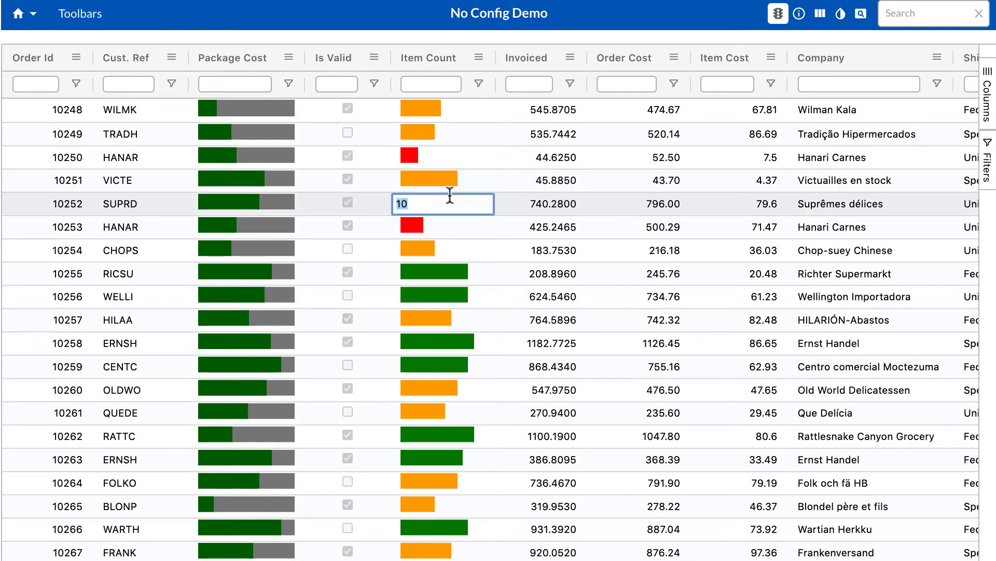
text(3)
click(494, 267)
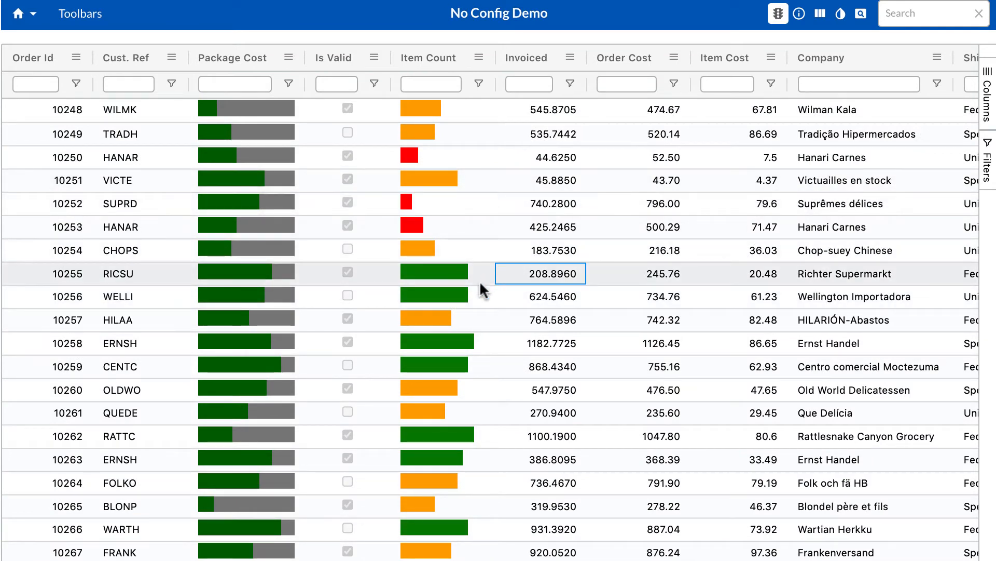
double_click(429, 245)
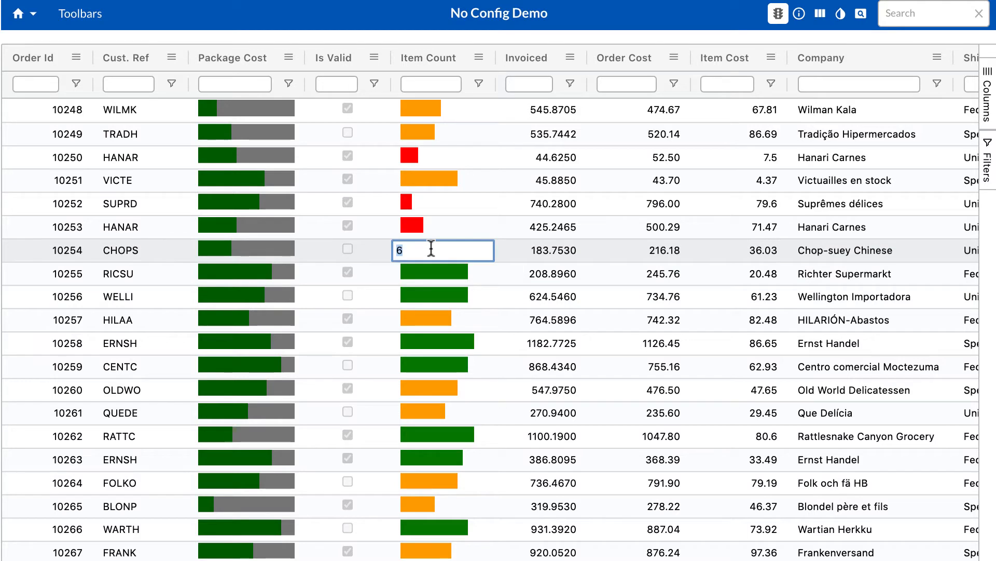
text(14)
click(445, 333)
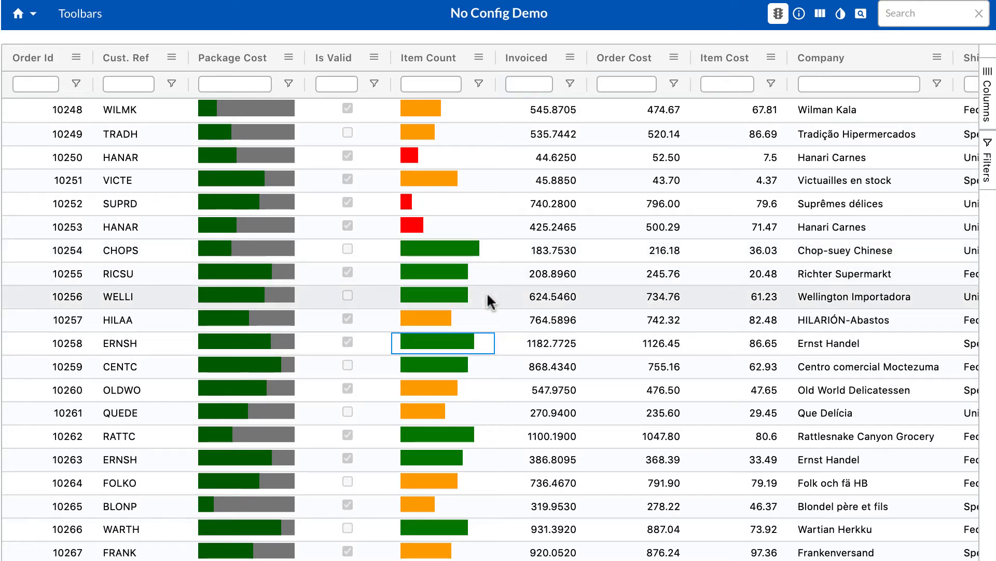
- Start a Percent Bar for the Order Cost column and color its 0 to 2602.32 range light blue
mouse_move(487, 292)
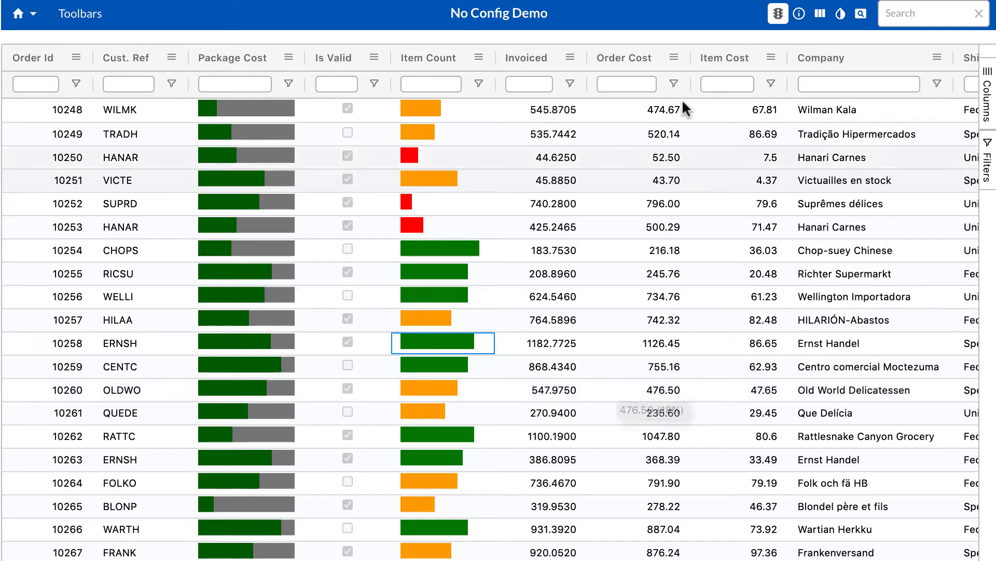
click(674, 57)
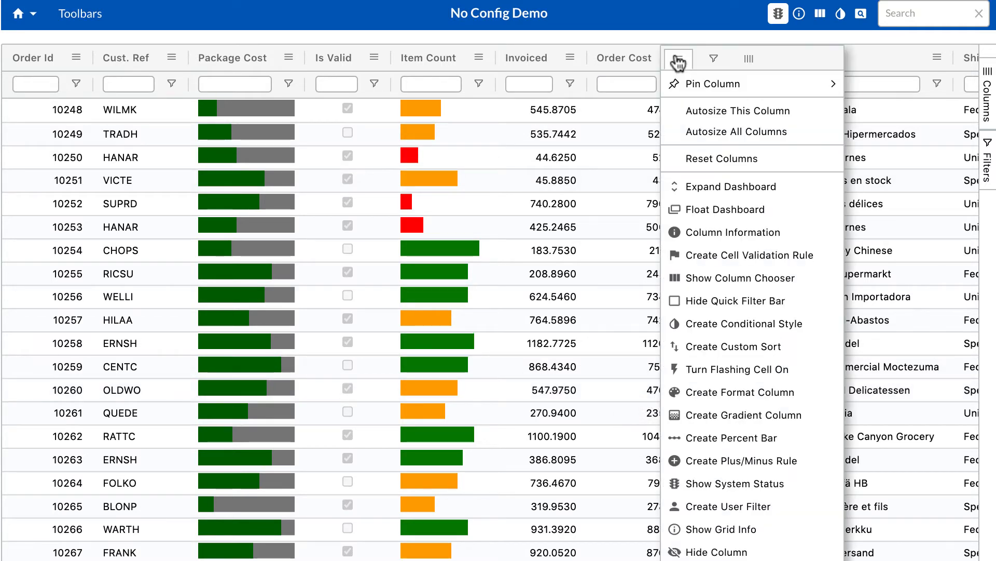
click(739, 442)
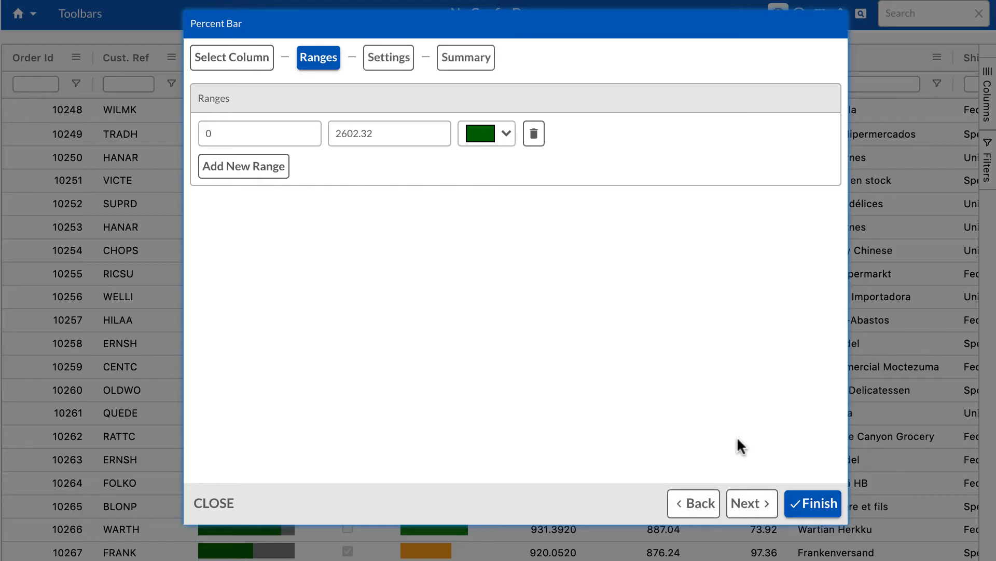
click(501, 140)
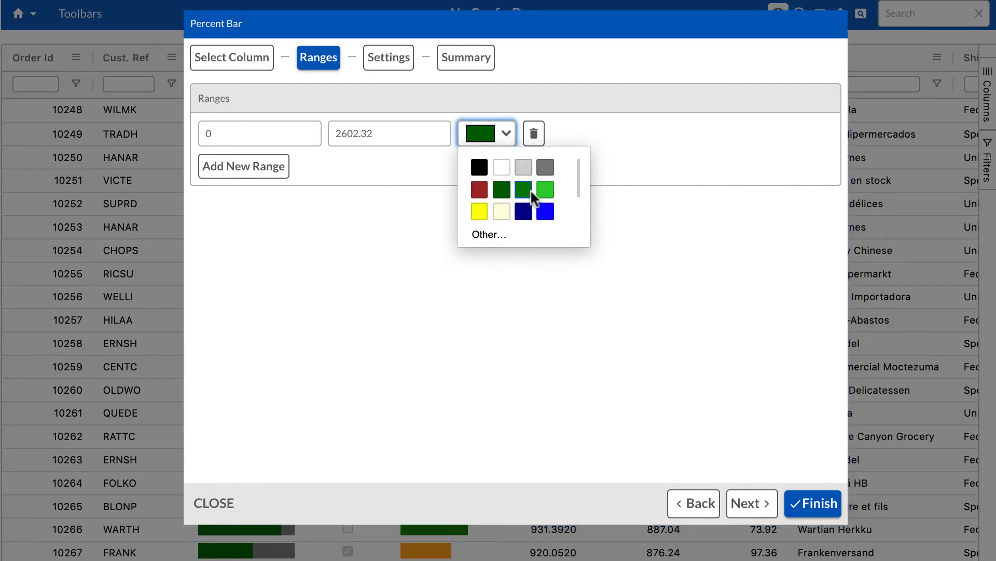
scroll(534, 197, down, 2)
click(481, 193)
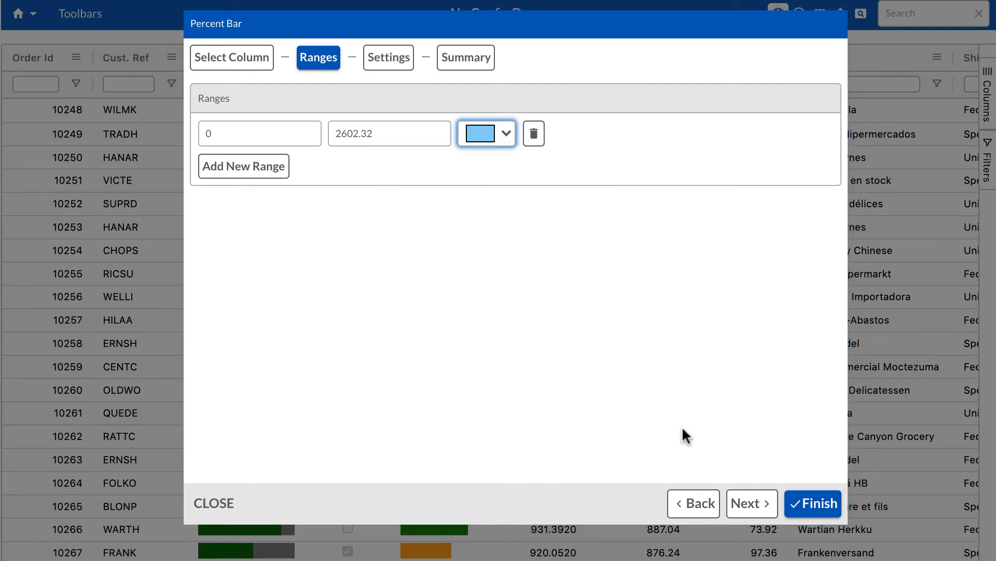
- Set the back color of the Order Cost Percent Bar to light gray
click(752, 503)
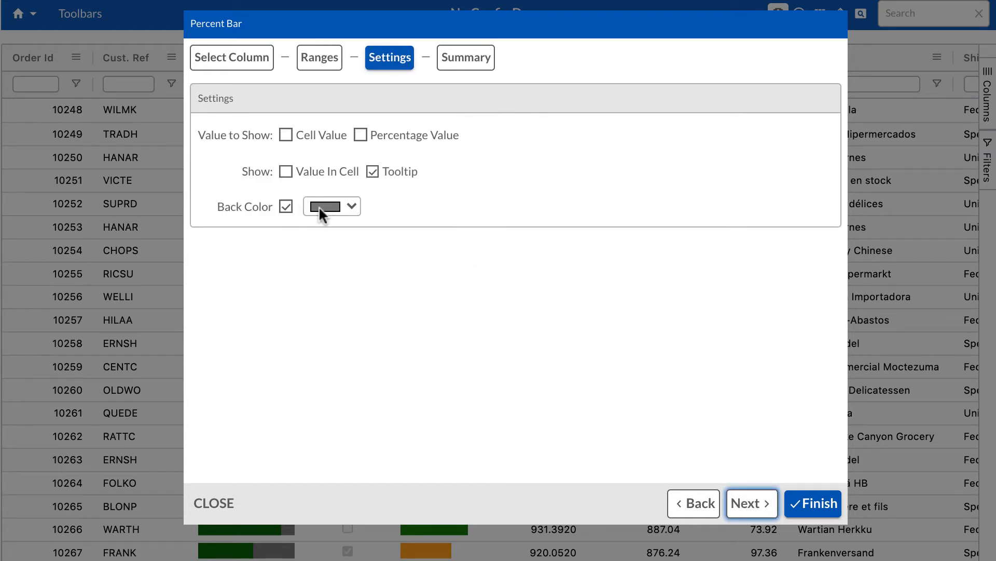
click(352, 205)
click(369, 237)
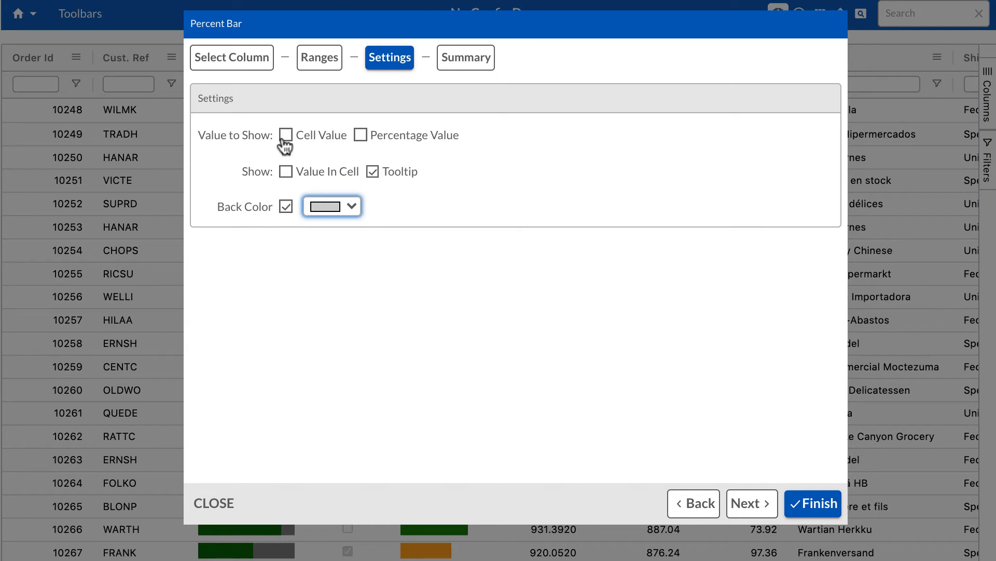
- Show both the cell value and the percentage value in the Order Cost cells and tooltips, and finish creating the Percent Bar
click(286, 172)
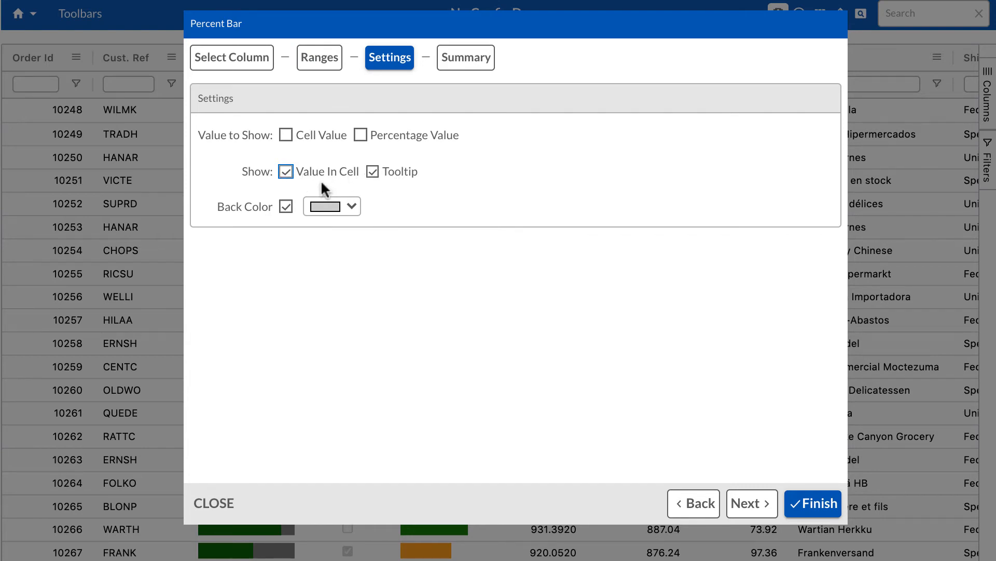
click(286, 137)
click(361, 137)
click(747, 502)
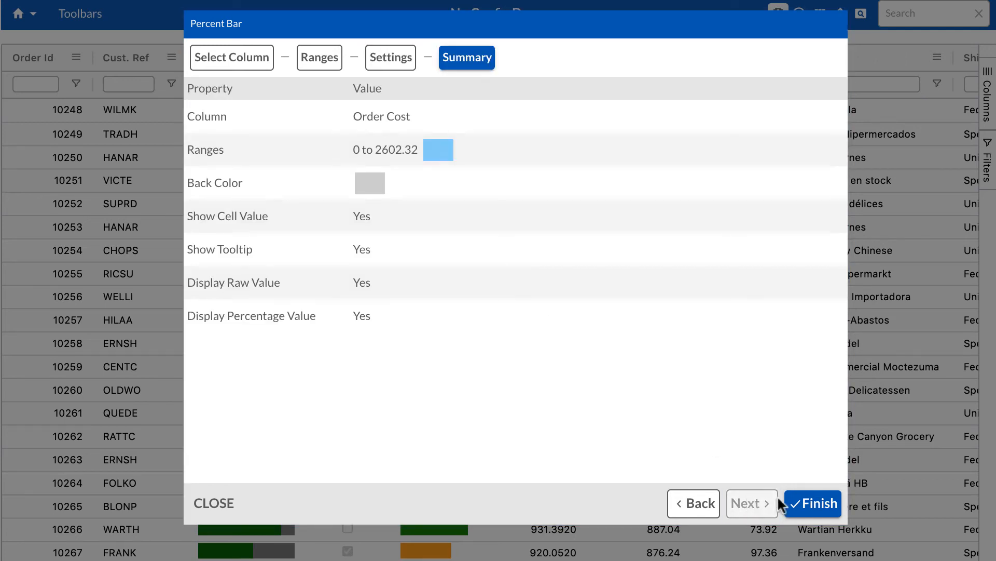
click(808, 503)
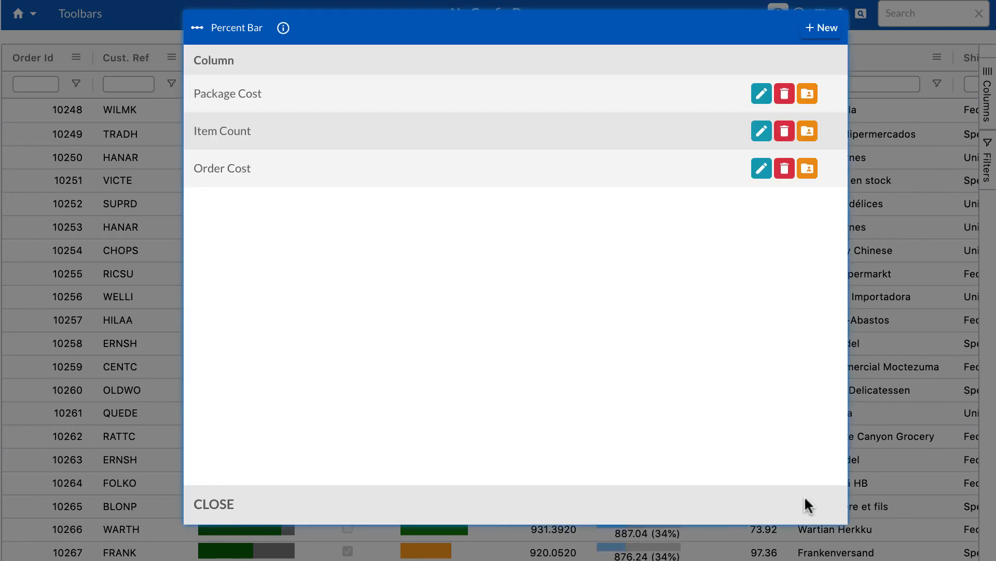
click(229, 505)
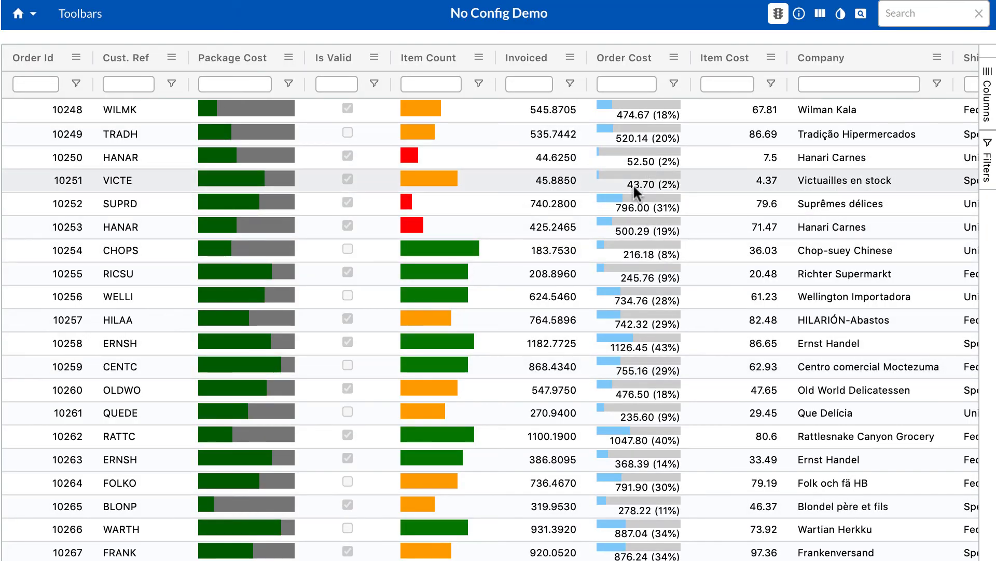
- Examine the bars and their tooltips in the Order Cost, Package Cost and Item Count columns further down the grid
scroll(633, 184, down, 7)
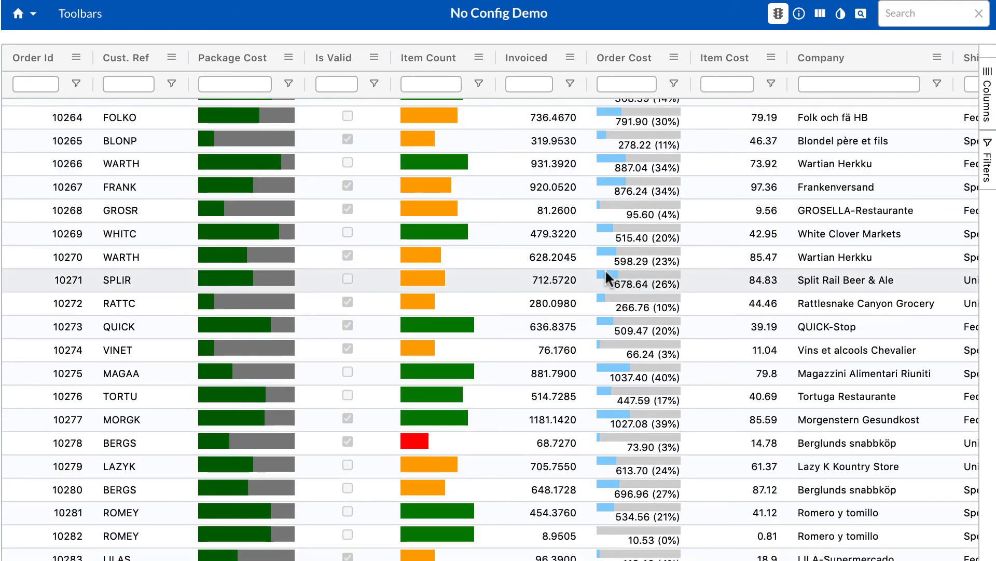
mouse_move(620, 280)
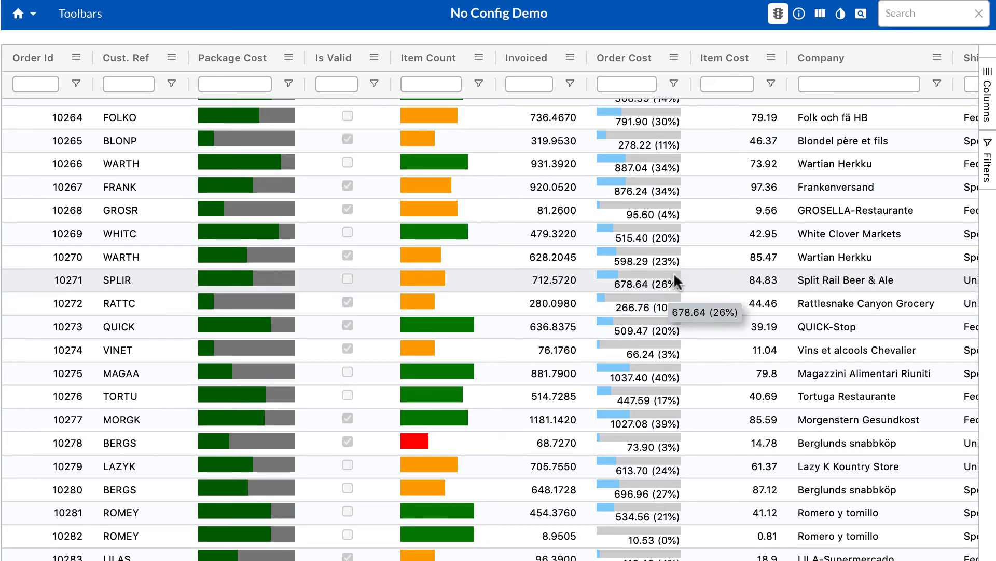
scroll(716, 325, down, 2)
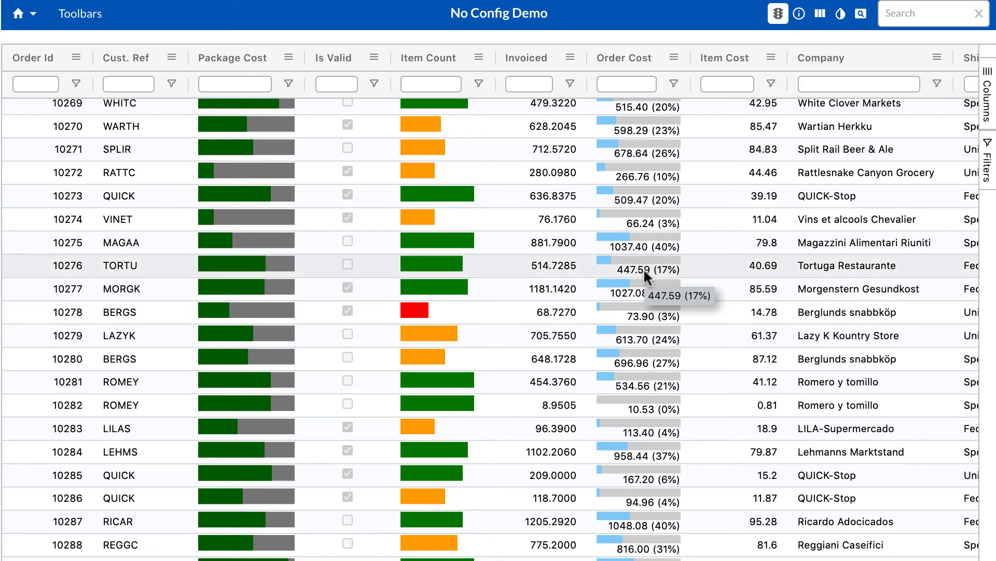
scroll(643, 269, down, 5)
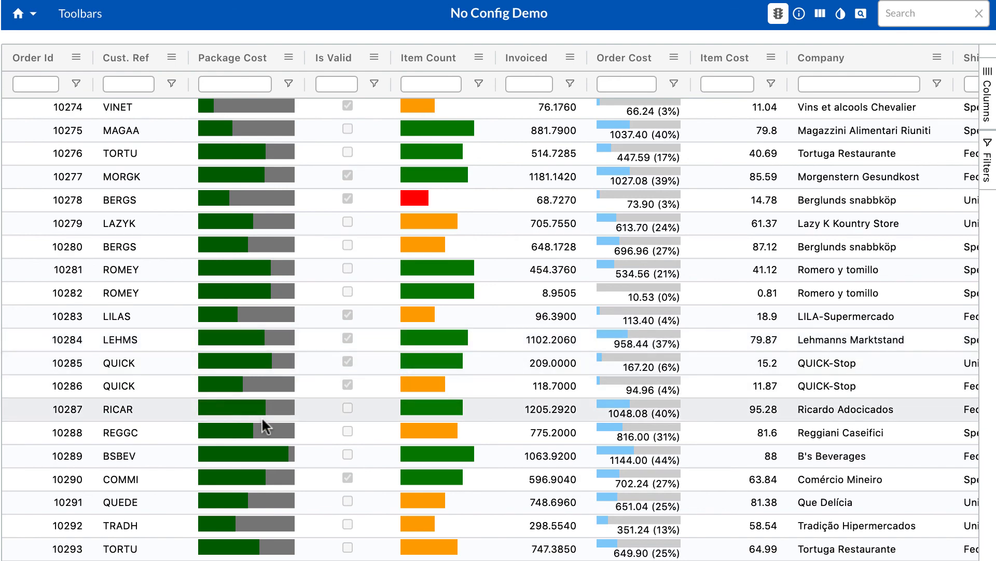
scroll(262, 421, down, 5)
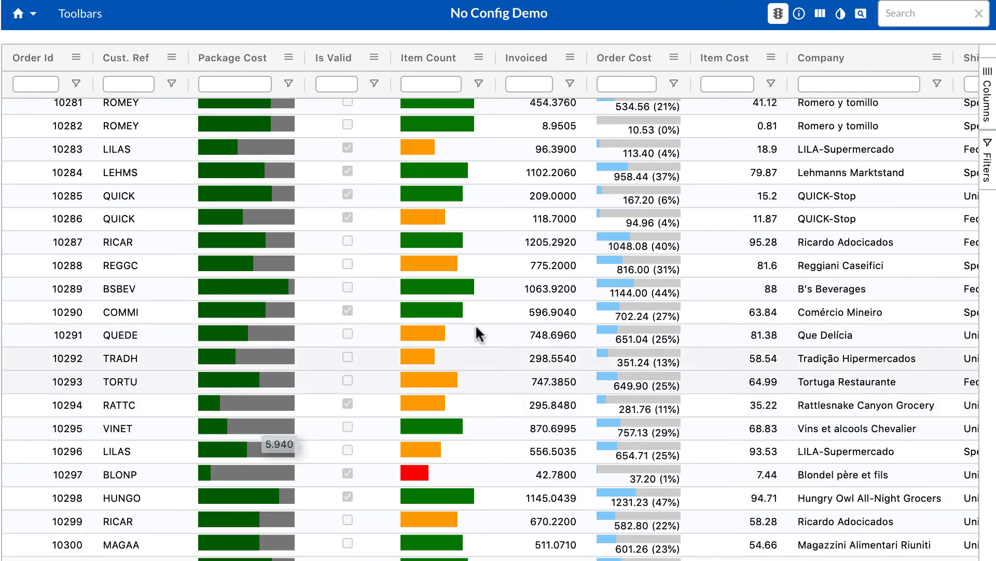
mouse_move(452, 317)
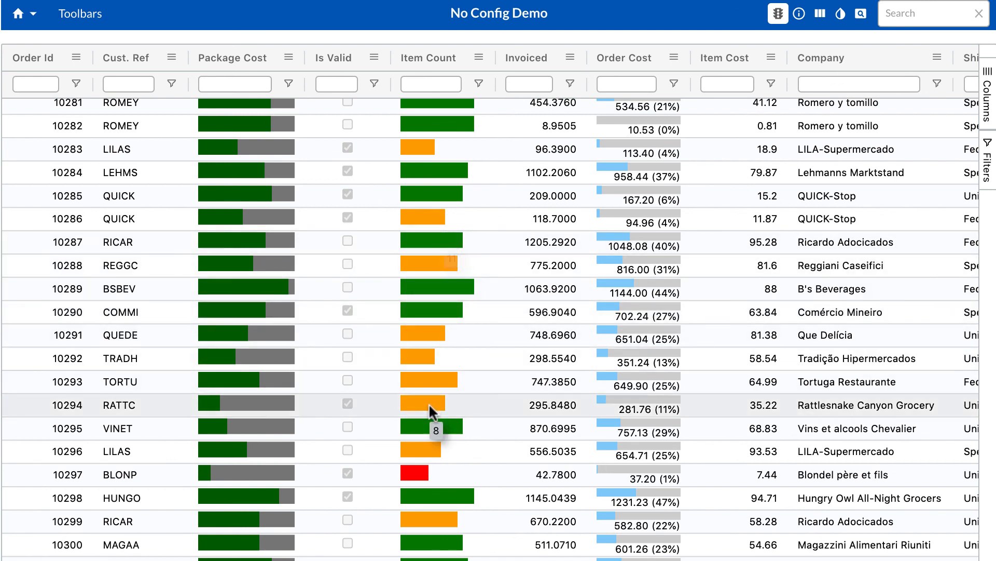